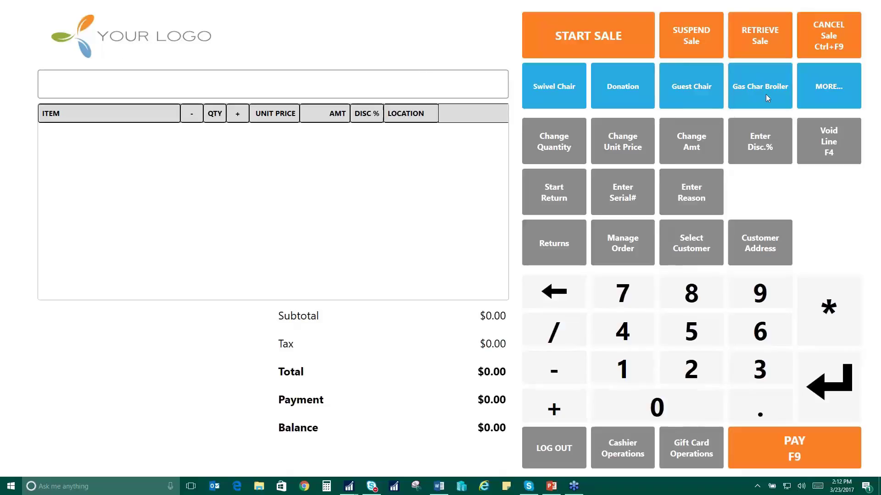
Step: Start a new sale with the blue TOKYO Guest Chair (192.80 plus 11.57 tax), showing more item buttons
left_click(629, 36)
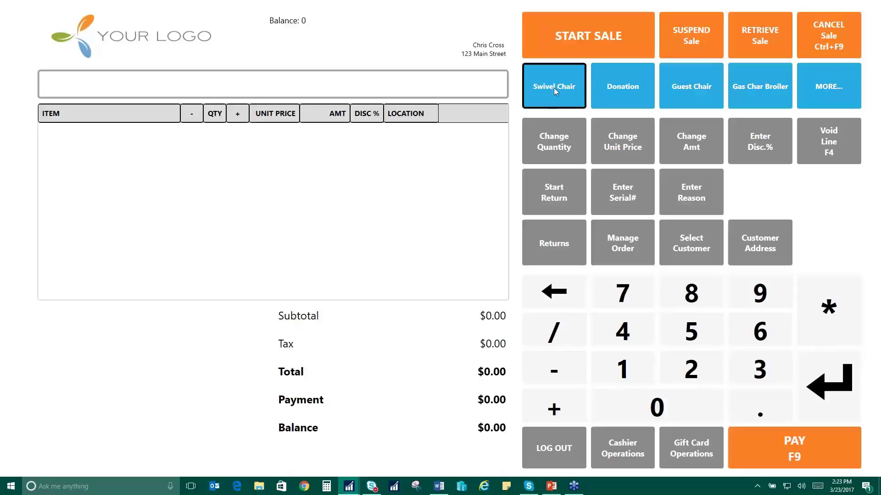
left_click(688, 90)
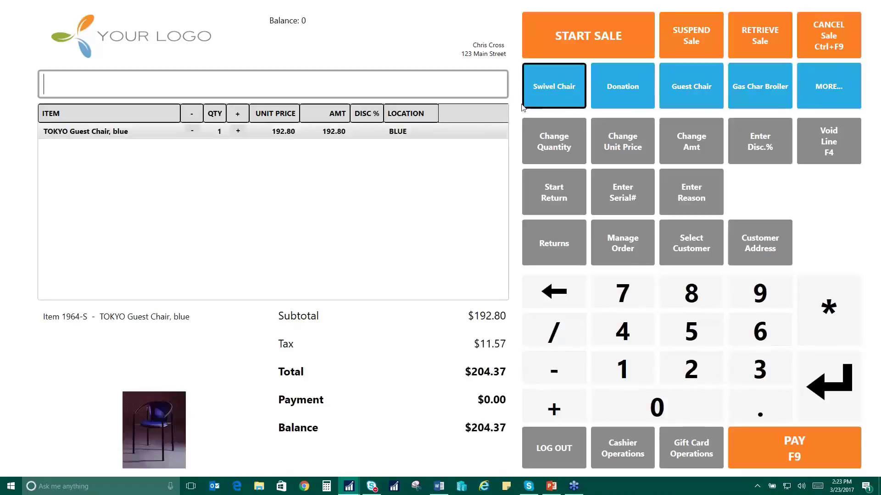
left_click(830, 89)
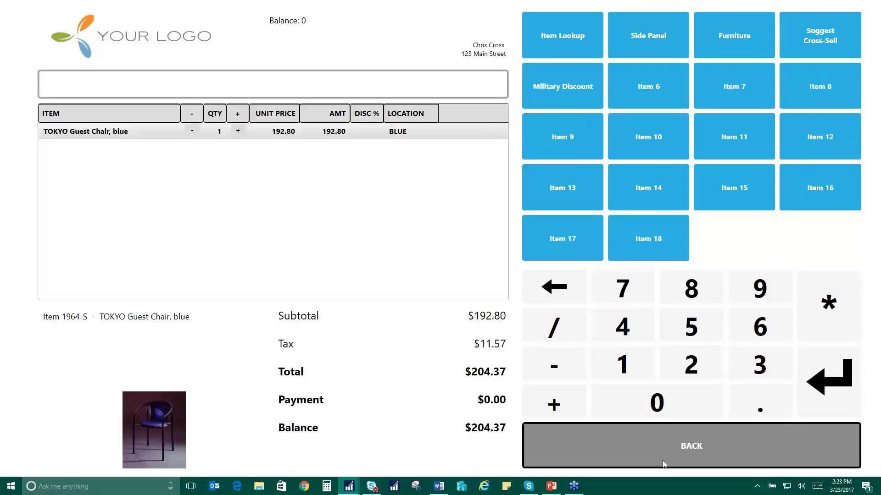
Step: Pay the $204.37 guest chair sale by credit card without a receipt e-mail
left_click(691, 445)
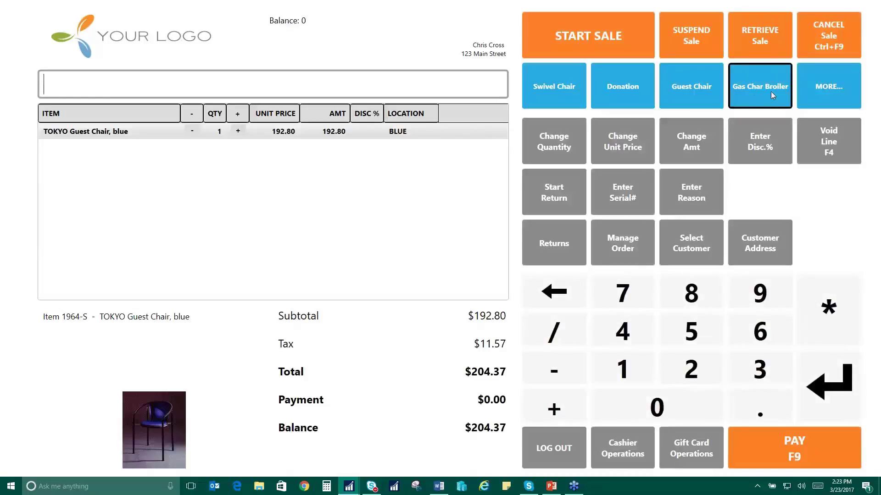
left_click(791, 466)
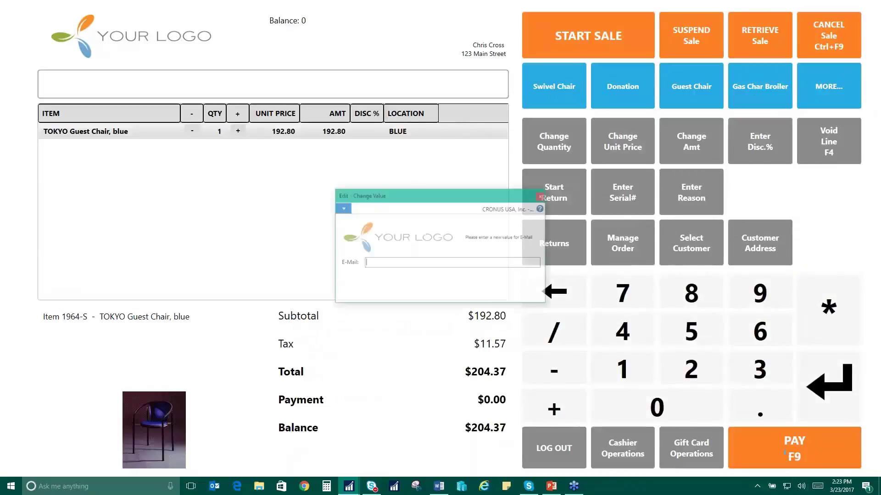
left_click(512, 295)
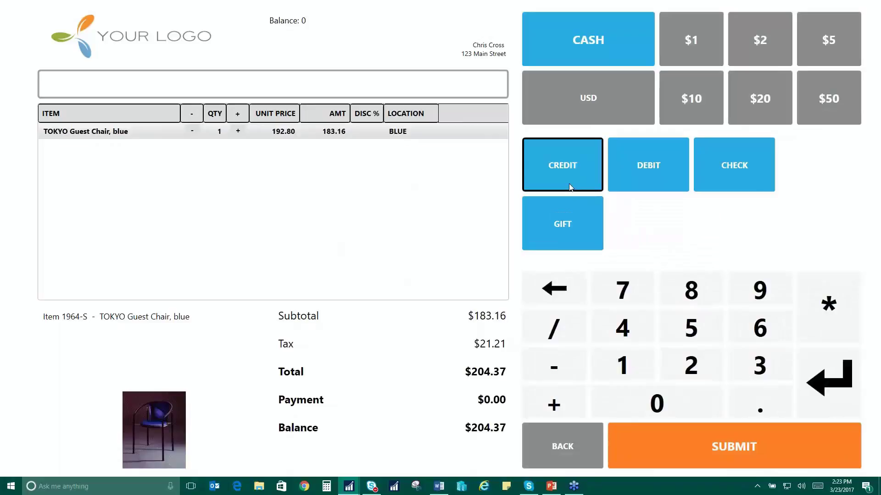
left_click(570, 186)
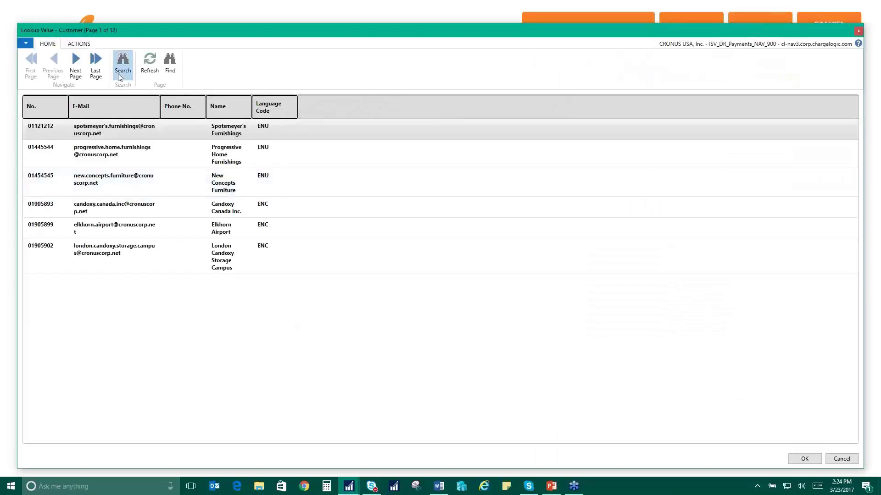
Step: Search customers for 'cannon' and select The Cannon Group PLC
left_click(123, 65)
type("conn")
key("BackSpace")
key("BackSpace")
key("BackSpace")
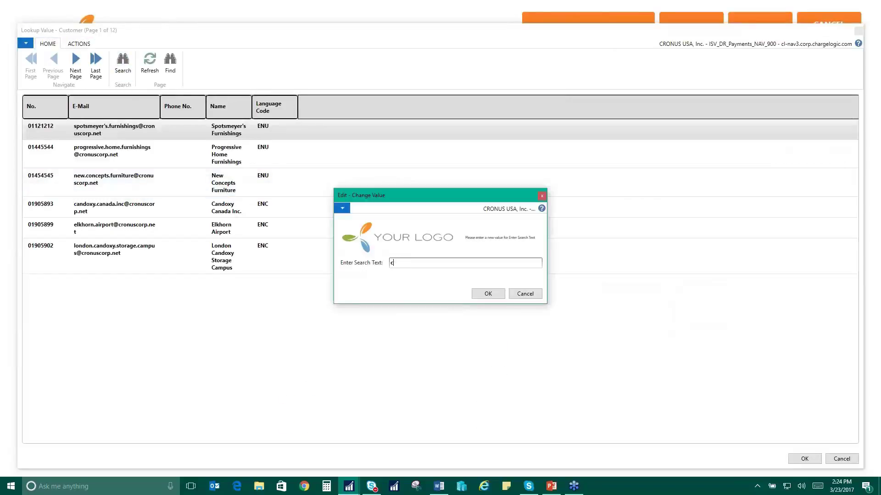
type("annon")
key("Return")
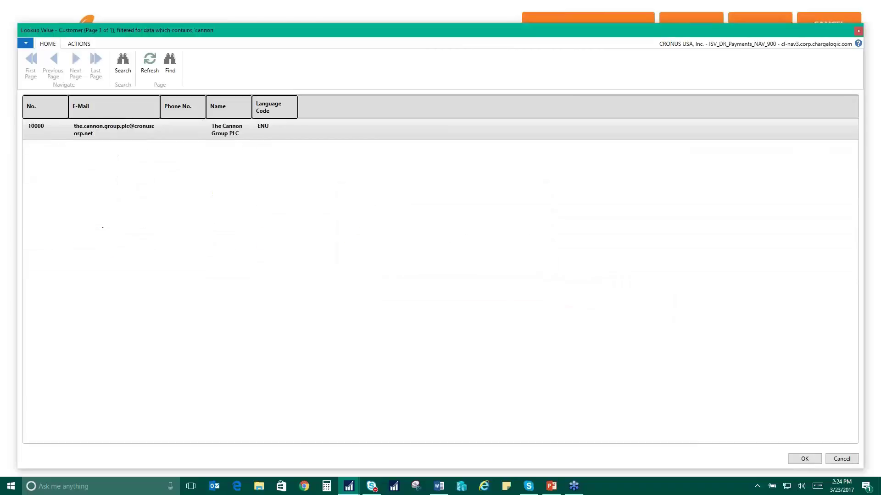
double_click(414, 138)
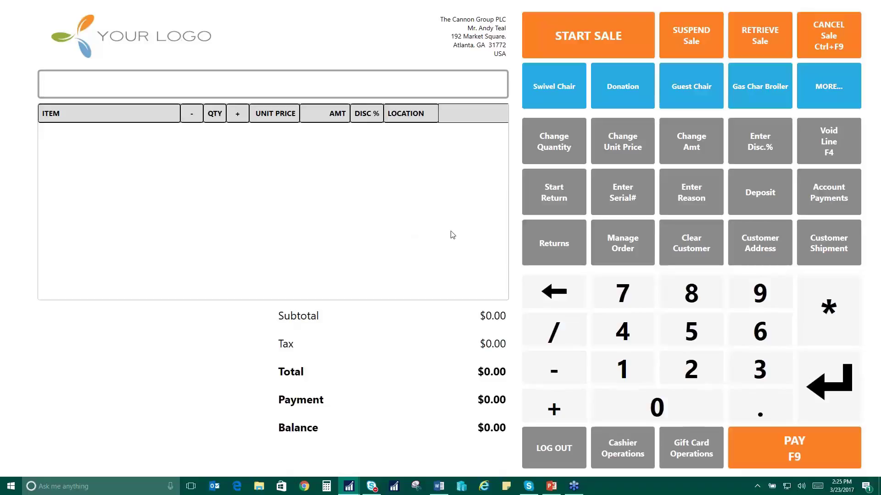
Step: Show the Manage Order functions for quotes, orders and layaway
left_click(634, 250)
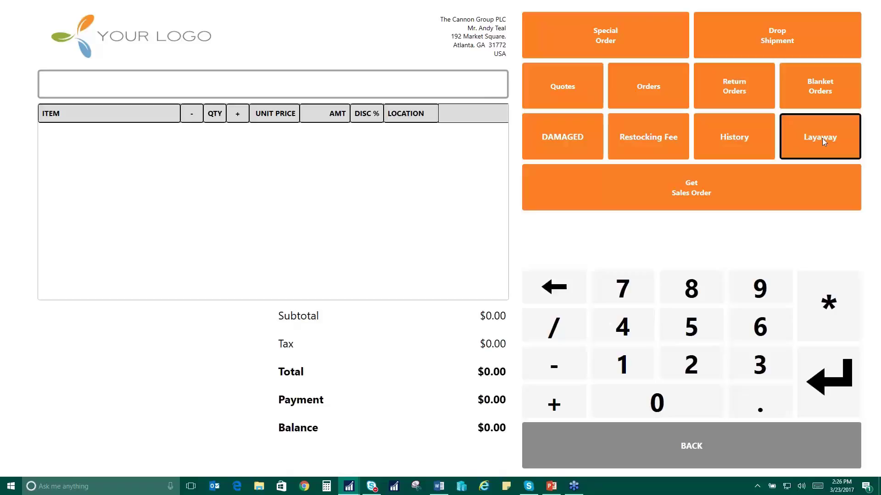
Step: Go back to the sale and reselect The Cannon Group PLC through a 'cannon' customer search
left_click(706, 193)
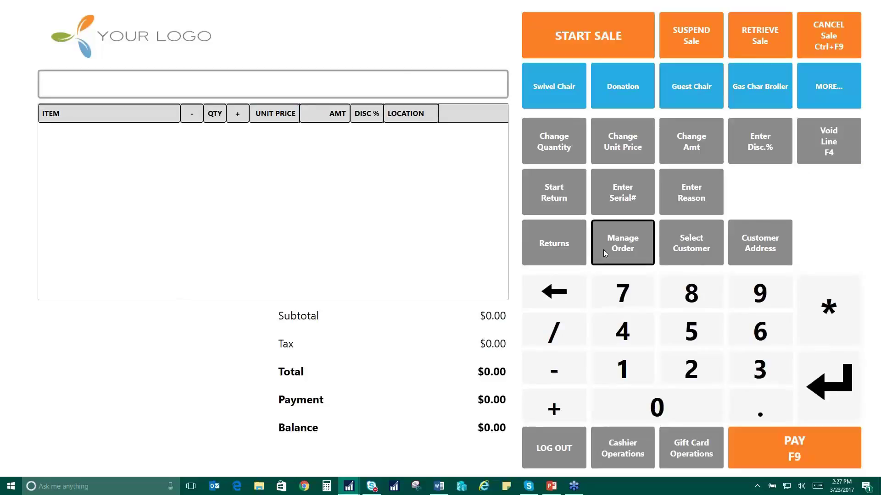
left_click(688, 252)
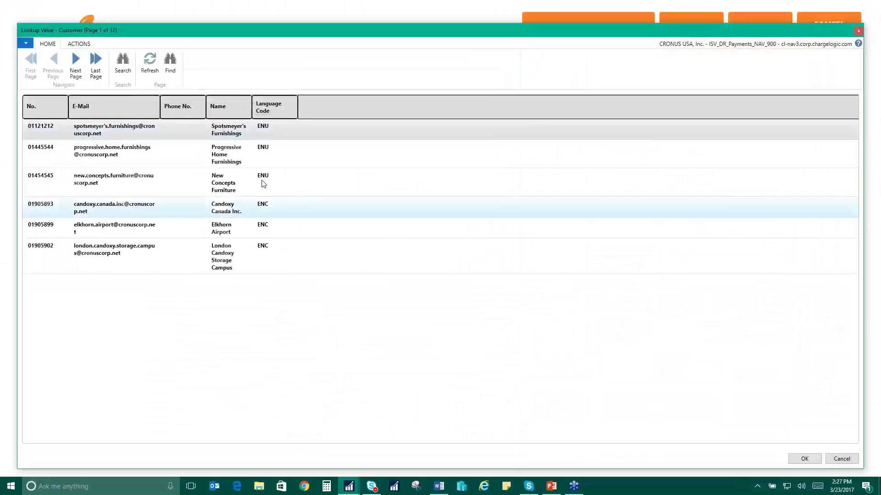
left_click(121, 68)
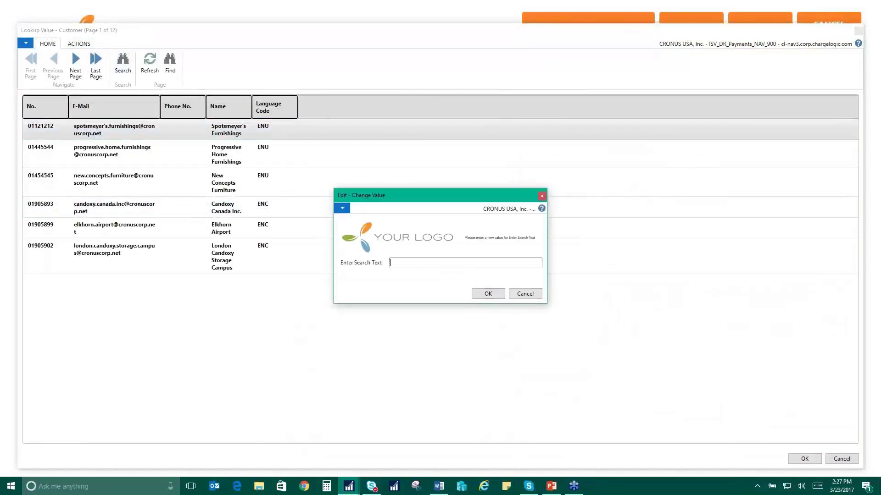
type("cannon")
key("Return")
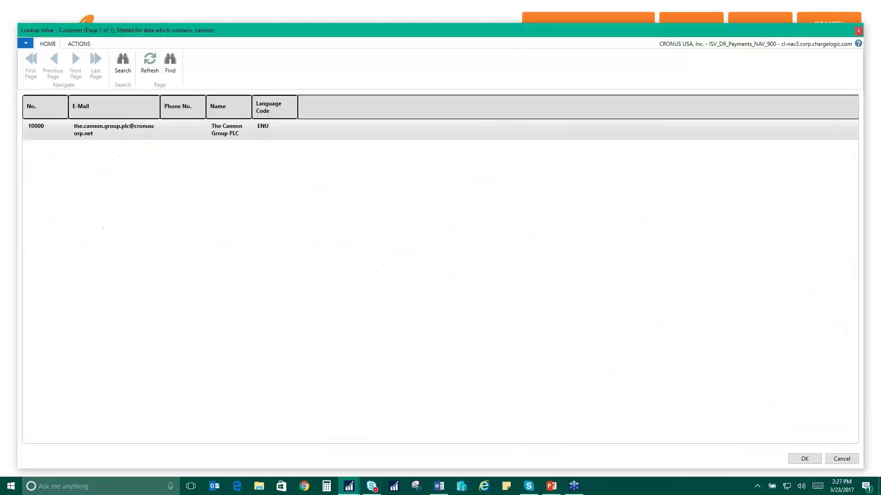
double_click(303, 132)
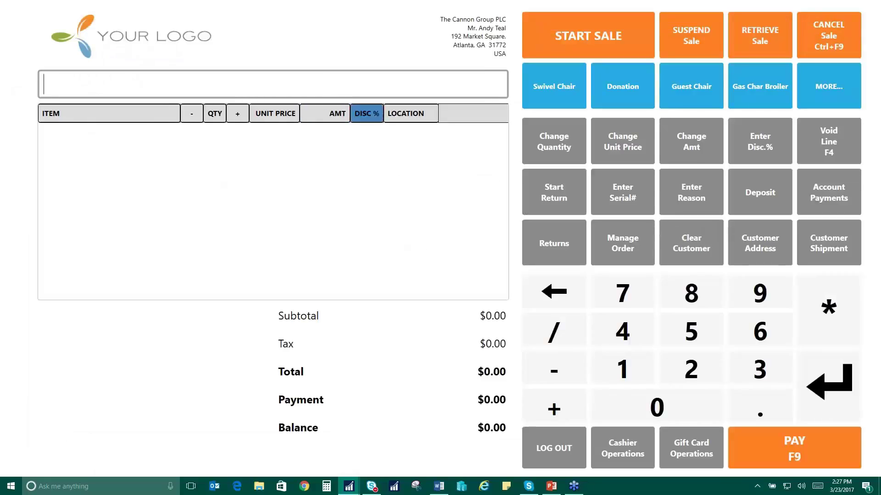
Step: Add the Front Hub to the sale from a 'hub' item lookup
type("hub")
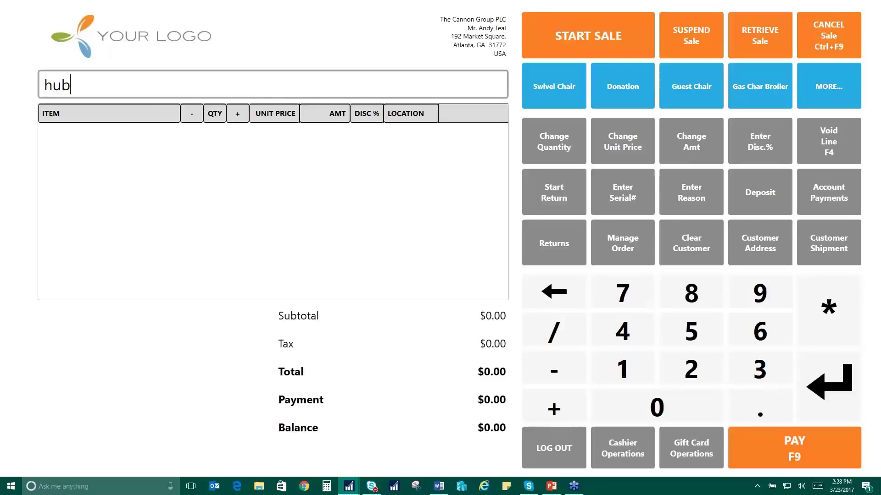
key("Return")
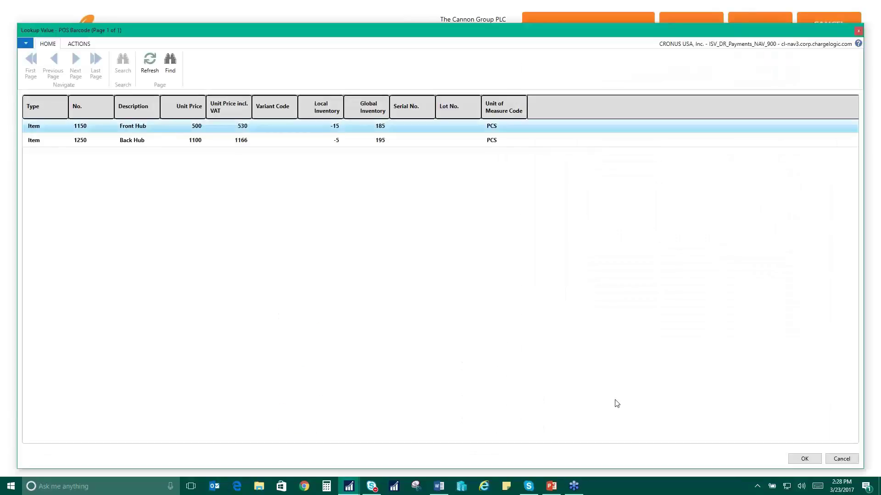
left_click(811, 461)
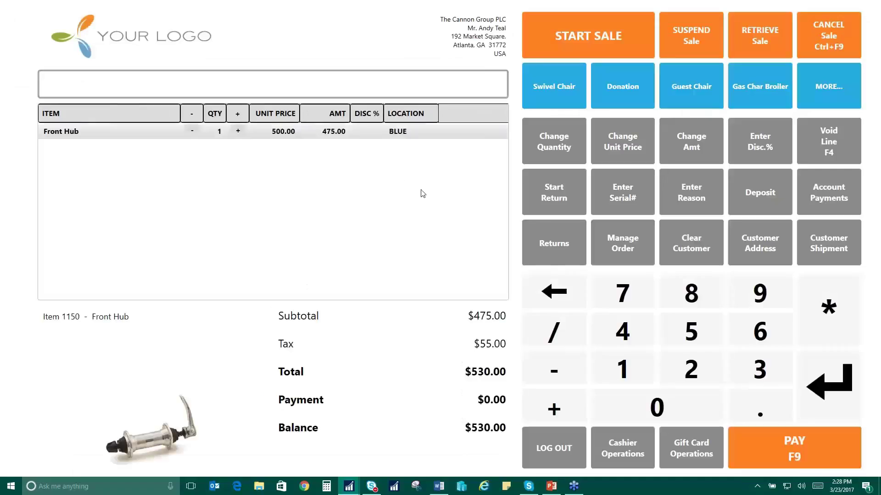
Step: Park the $530.00 Front Hub sale as a layaway
left_click(642, 240)
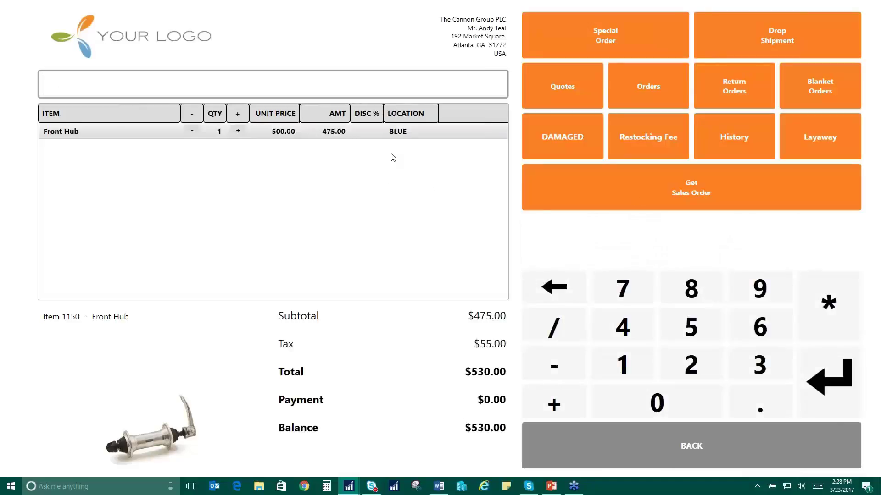
left_click(830, 141)
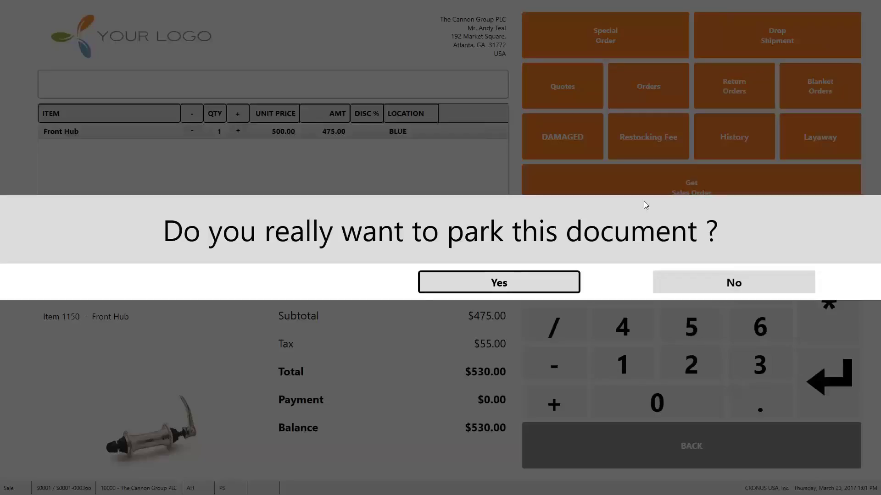
left_click(475, 288)
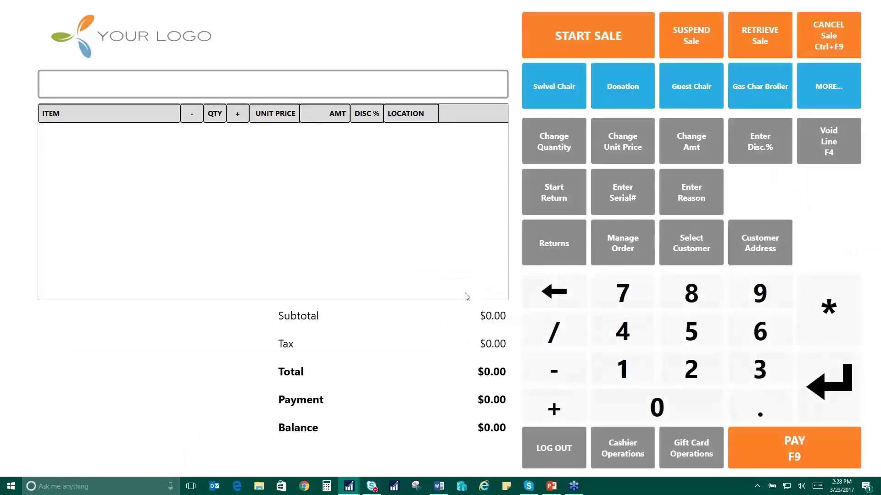
Step: Return to the sale screen and reselect The Cannon Group PLC by searching 'cannon'
left_click(632, 242)
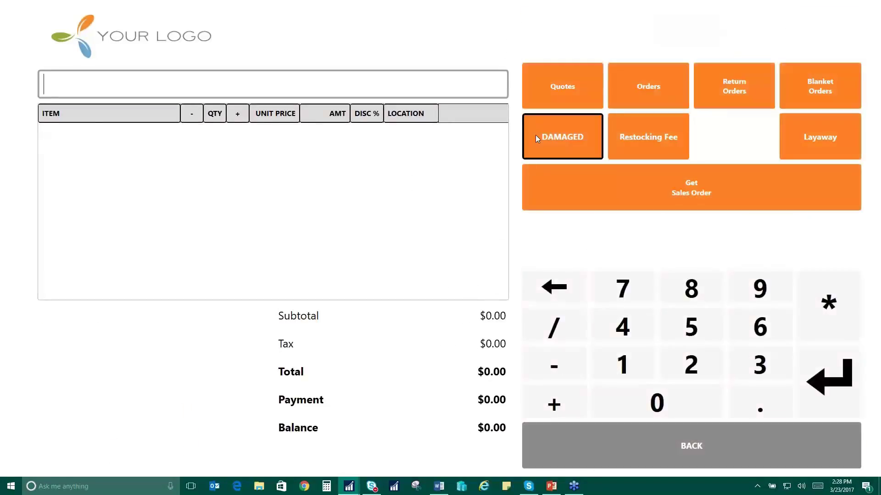
left_click(655, 207)
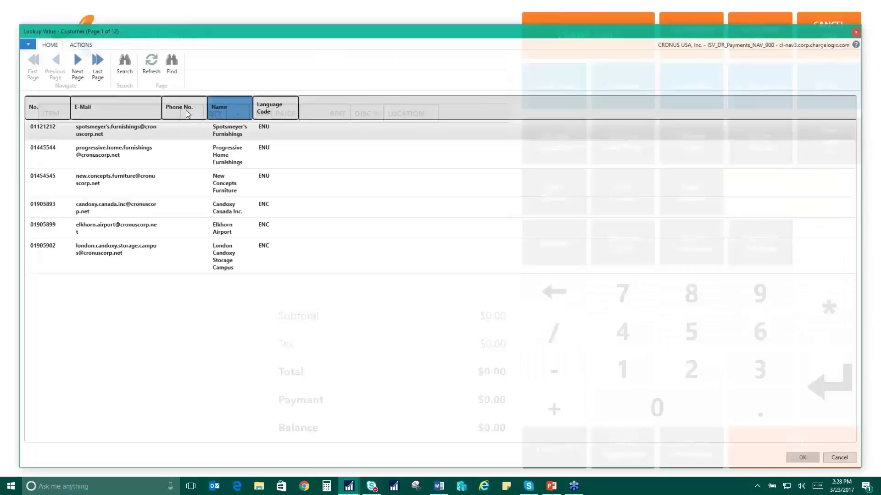
type("ca")
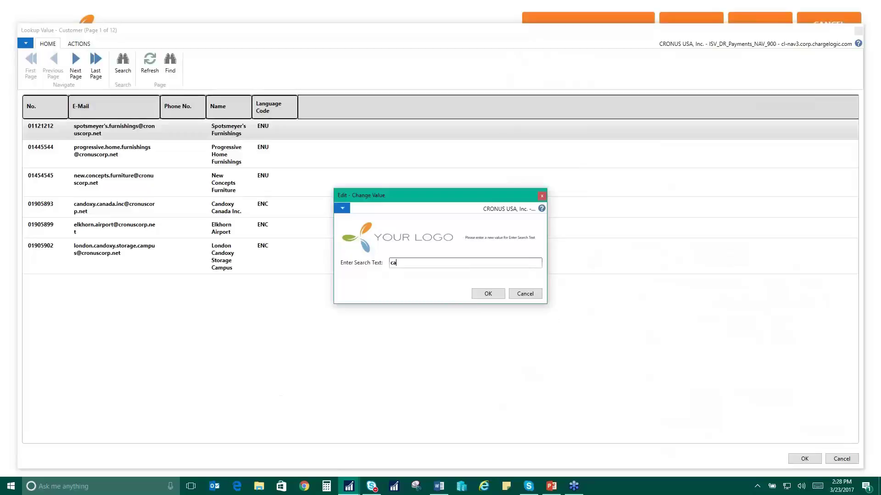
type("nnons")
key("BackSpace")
key("BackSpace")
key("BackSpace")
type("on")
key("Return")
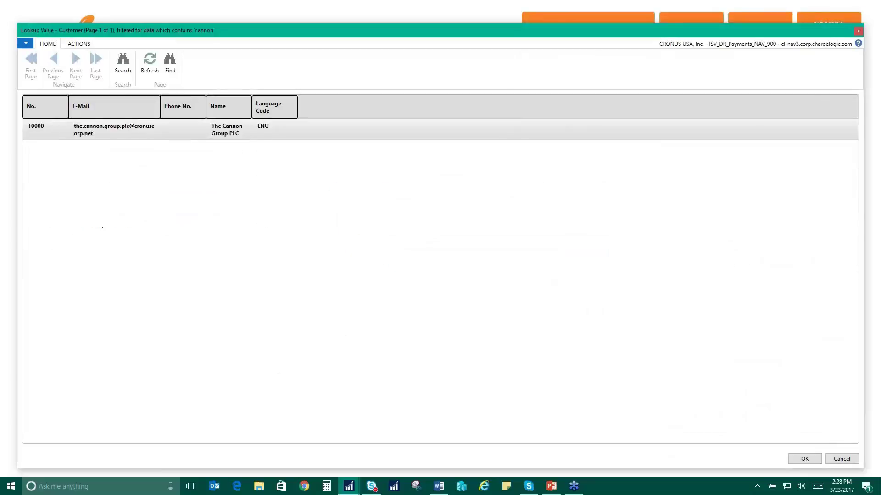
double_click(287, 130)
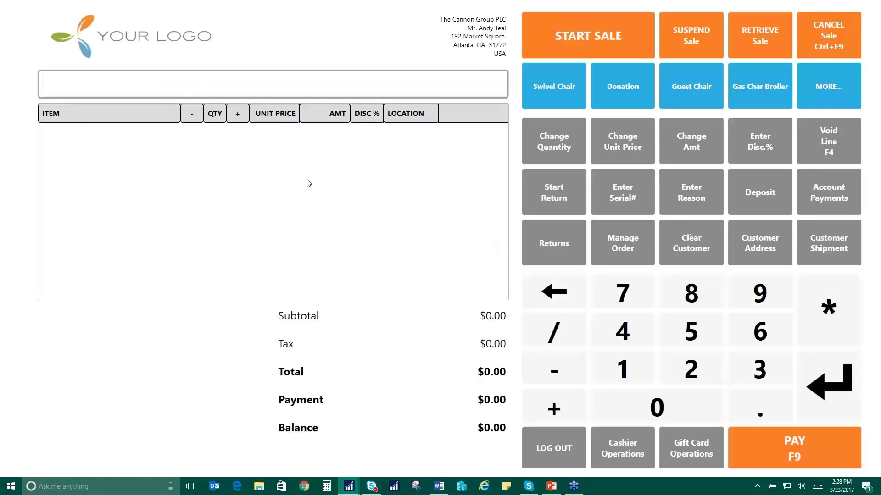
Step: Add a $50.00 deposit line for order ORD-S0001-0029
left_click(766, 196)
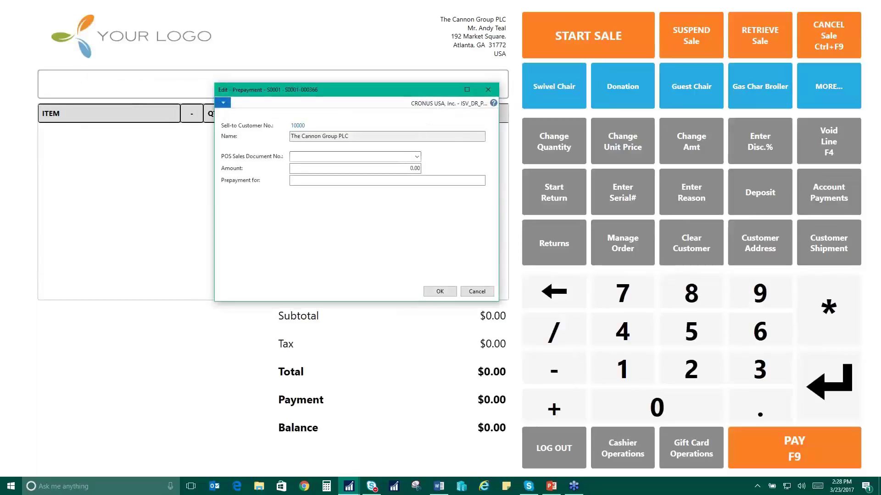
left_click(417, 156)
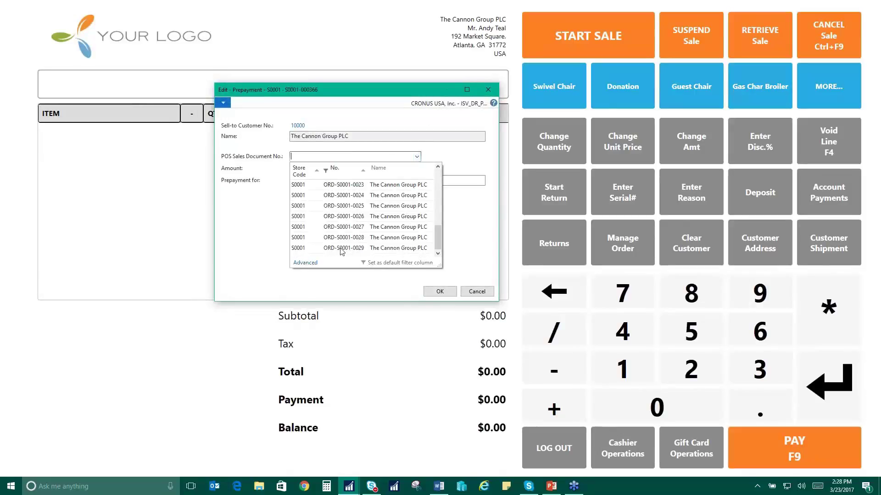
left_click(340, 248)
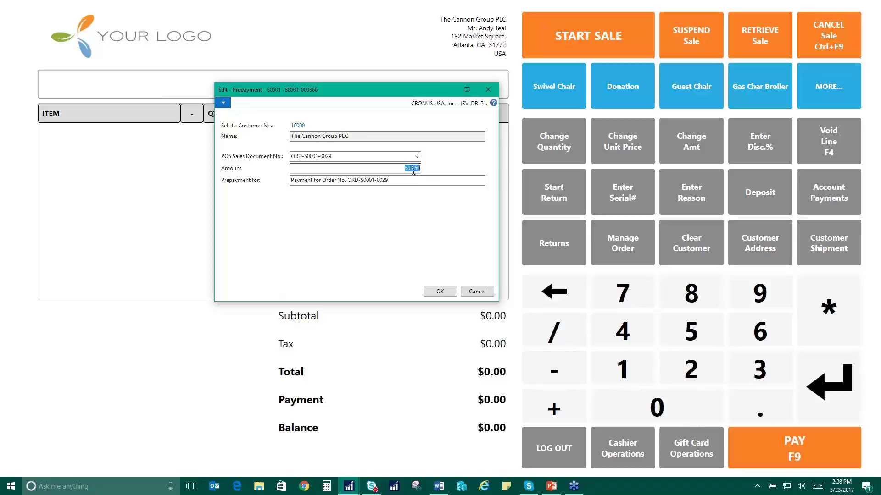
type("50")
key("Tab")
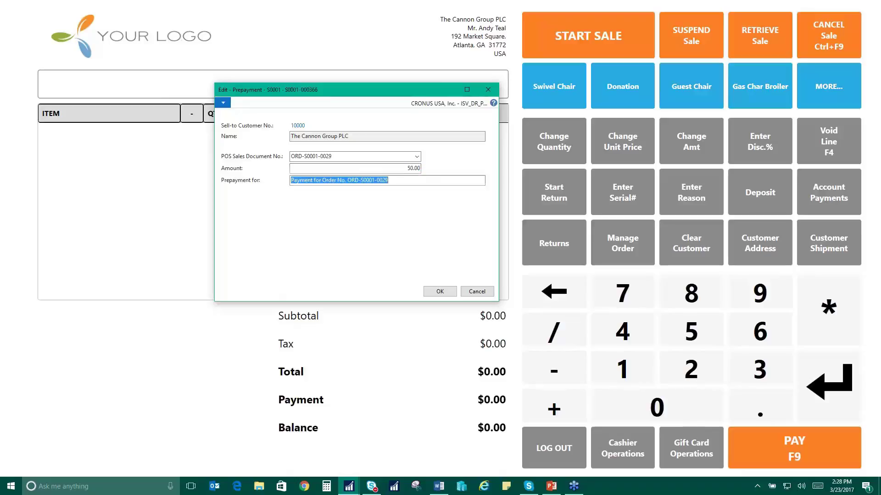
left_click(439, 292)
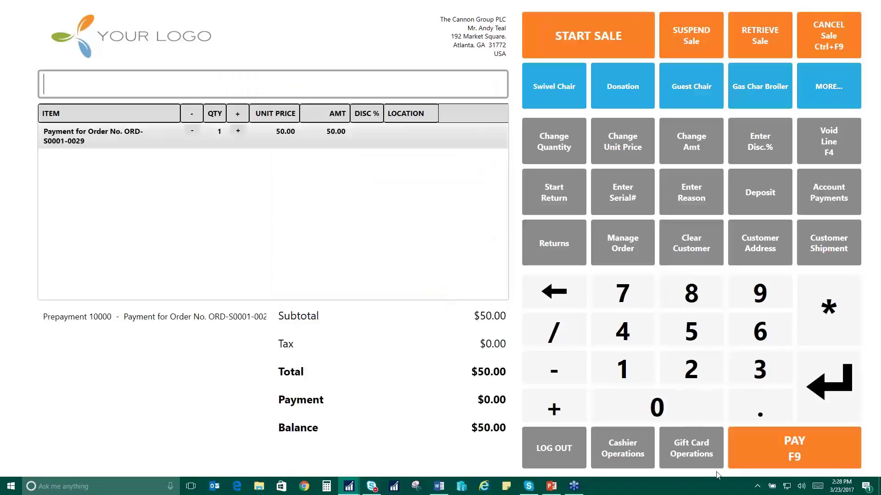
Step: Pay the $50 deposit in cash with the receipt e-mailed, and complete the sale
left_click(780, 453)
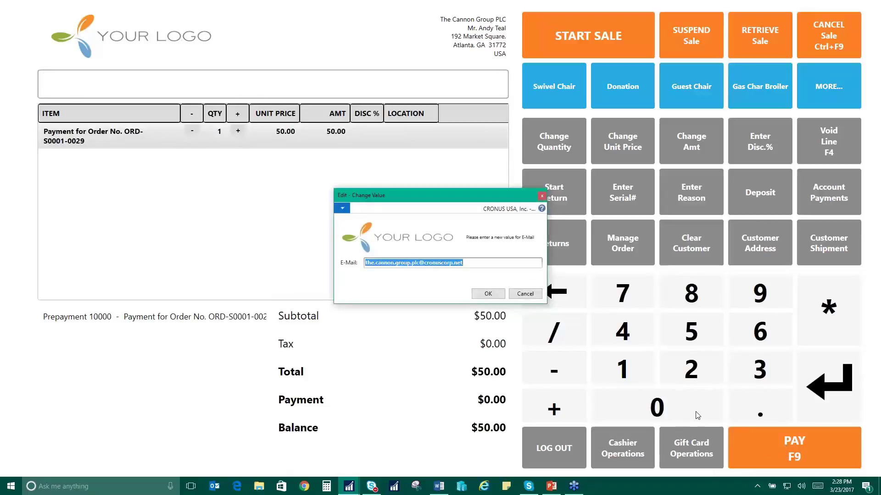
left_click(487, 294)
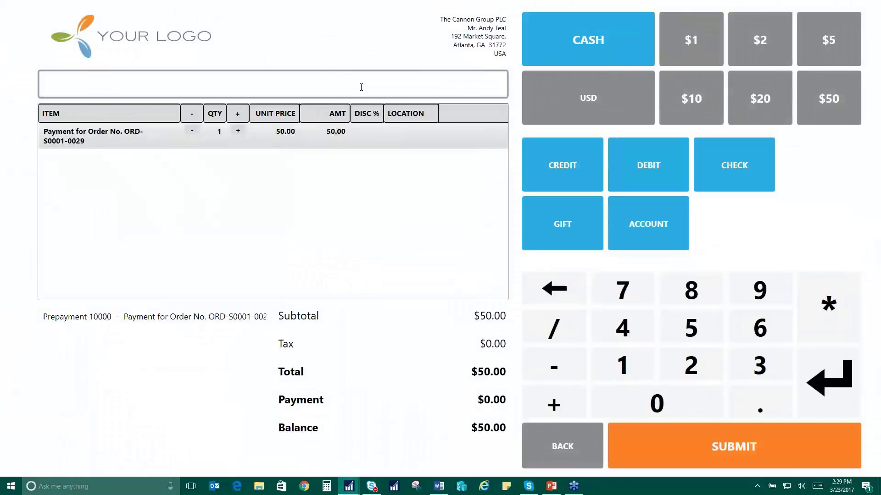
type("50")
key("Return")
left_click(520, 295)
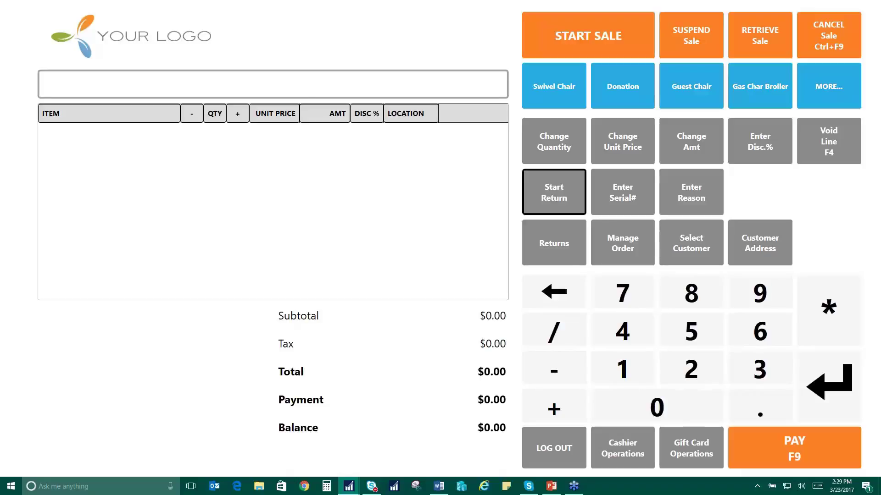
Step: Enter item 1000 to add a Bicycle return line at quantity -1, totalling $-4,028.00
type("1")
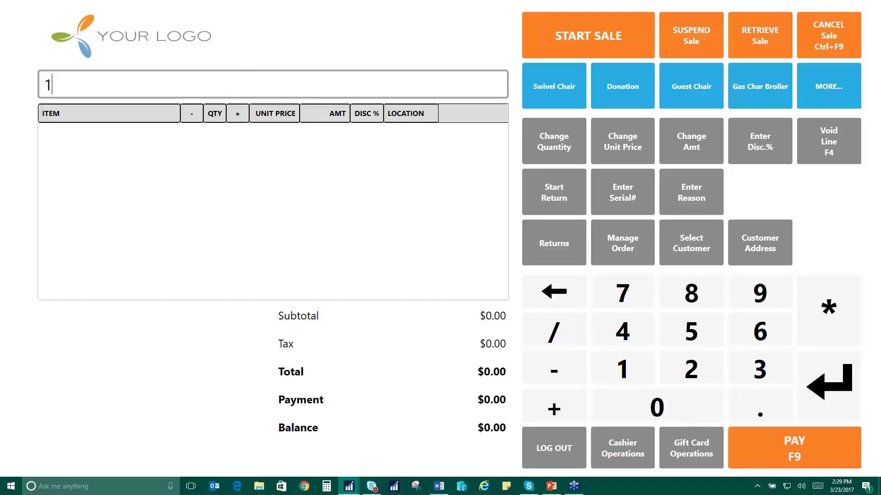
type("000")
key("Return")
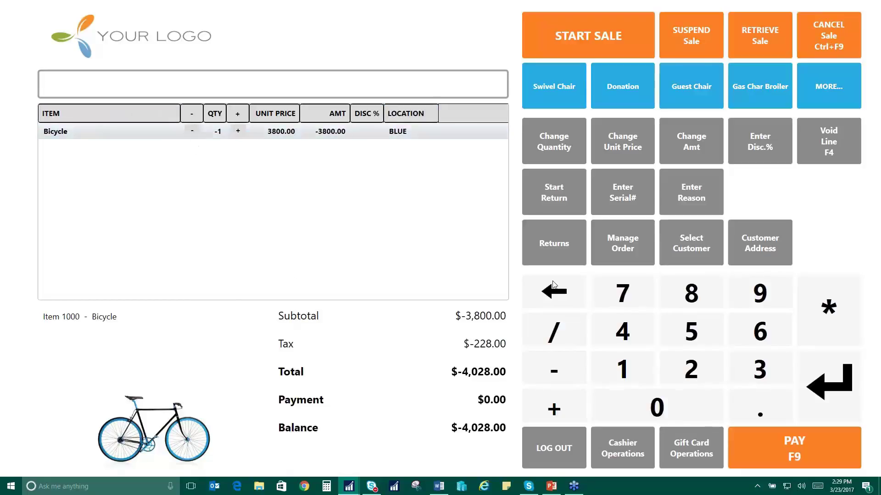
Step: Cancel the Bicycle return and confirm clearing all its lines
left_click(841, 26)
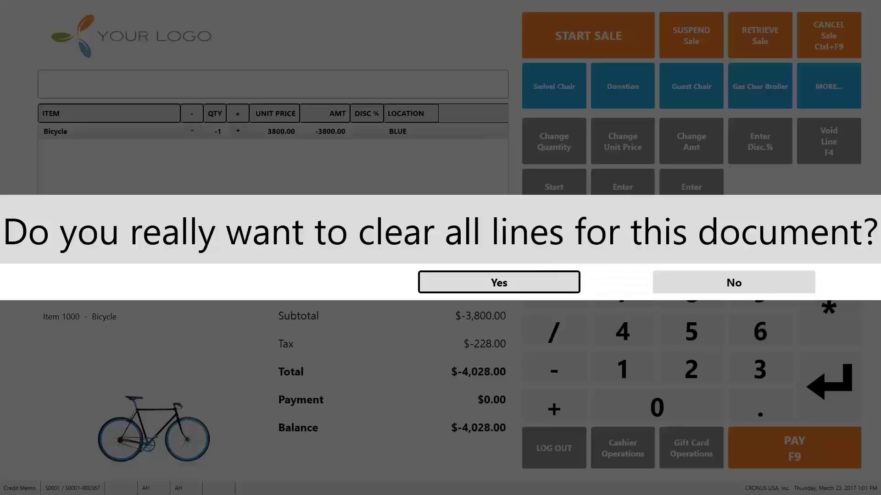
left_click(542, 282)
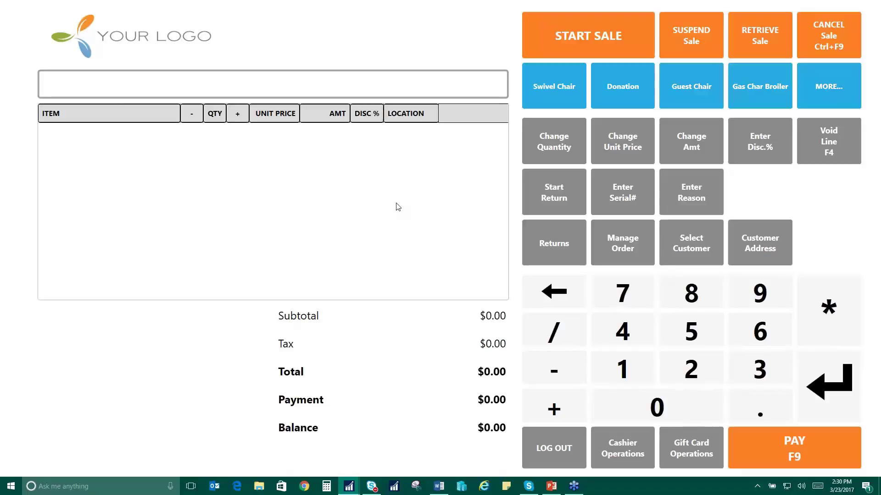
Step: Browse the Posted POS Document list from the last page back and forth, then close it
left_click(554, 243)
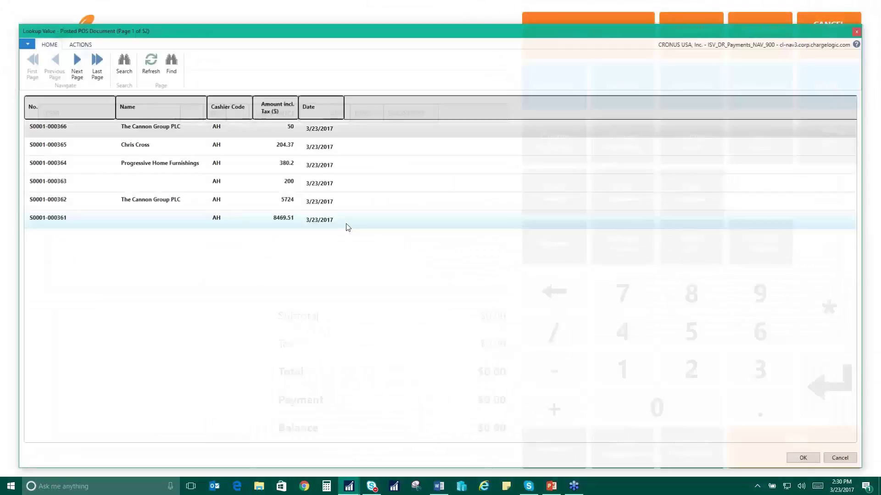
left_click(97, 71)
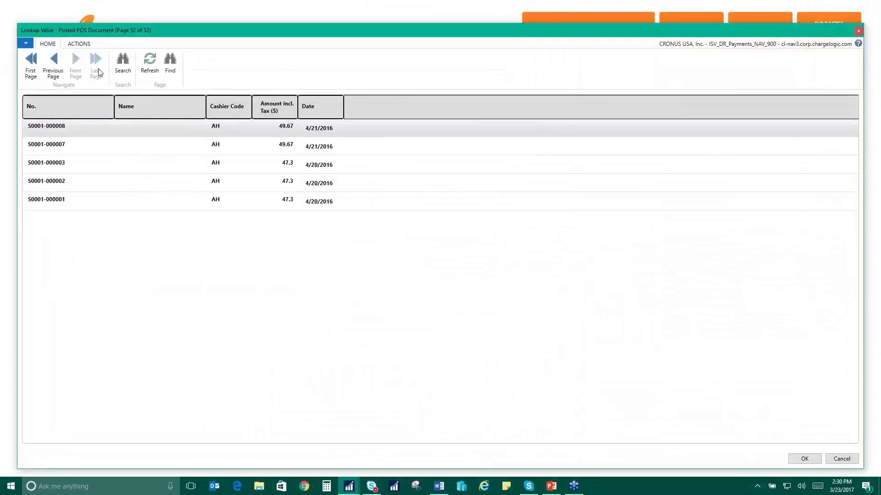
left_click(54, 74)
left_click(54, 73)
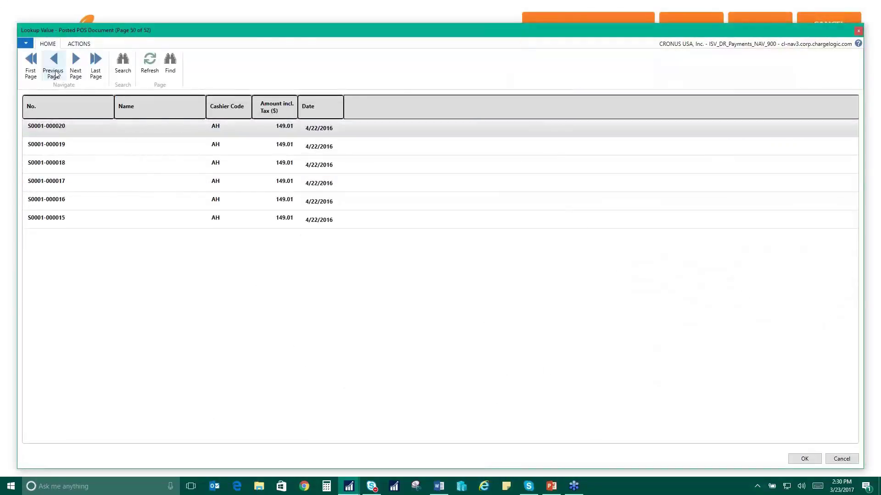
left_click(54, 73)
left_click(55, 74)
left_click(77, 72)
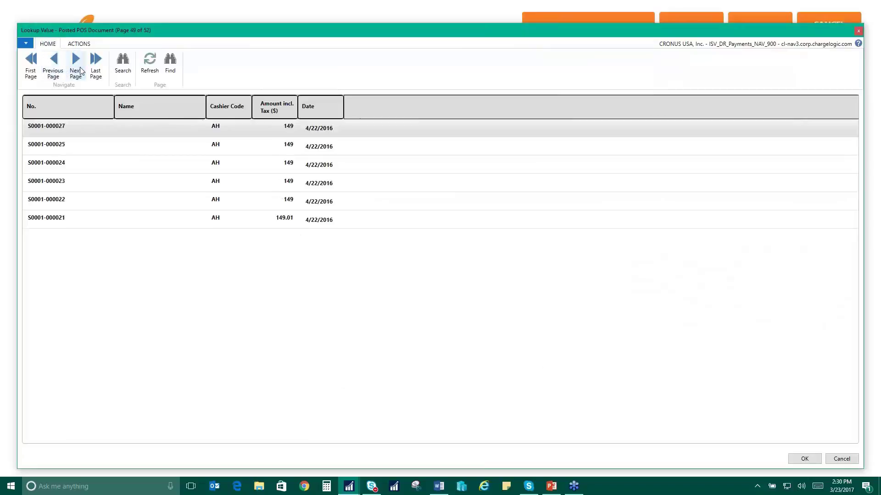
left_click(80, 71)
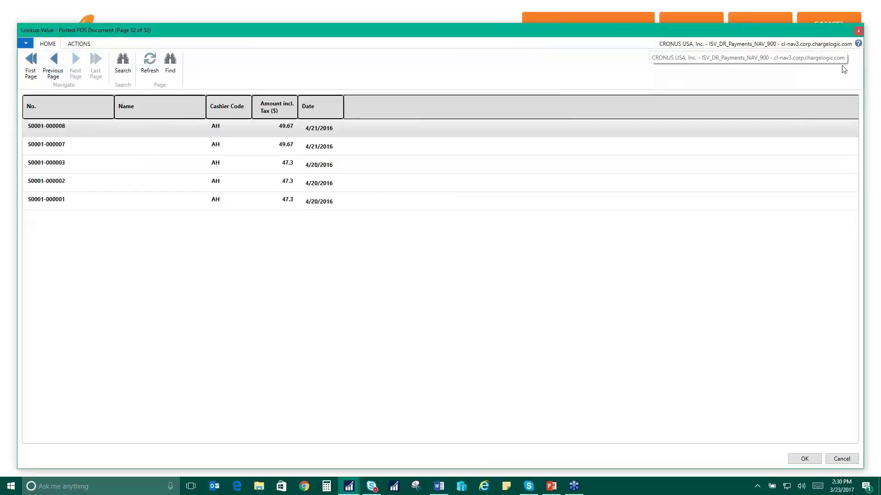
left_click(858, 31)
left_click(557, 233)
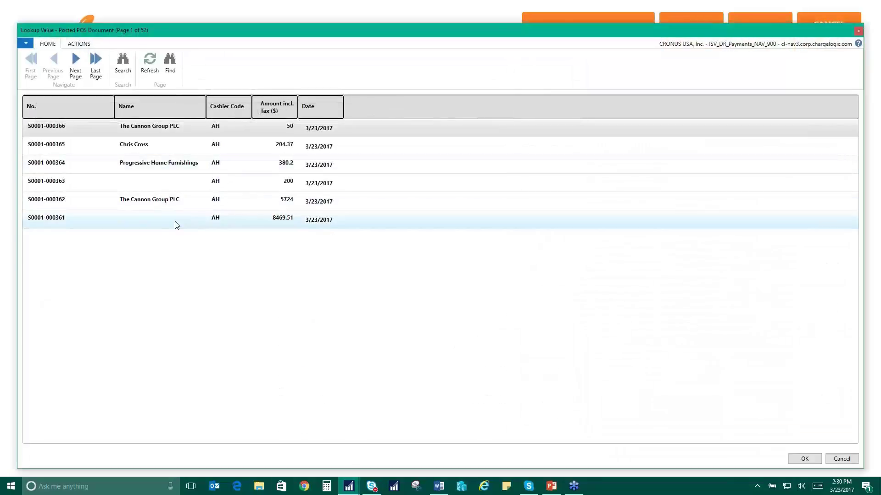
left_click(55, 62)
left_click(55, 62)
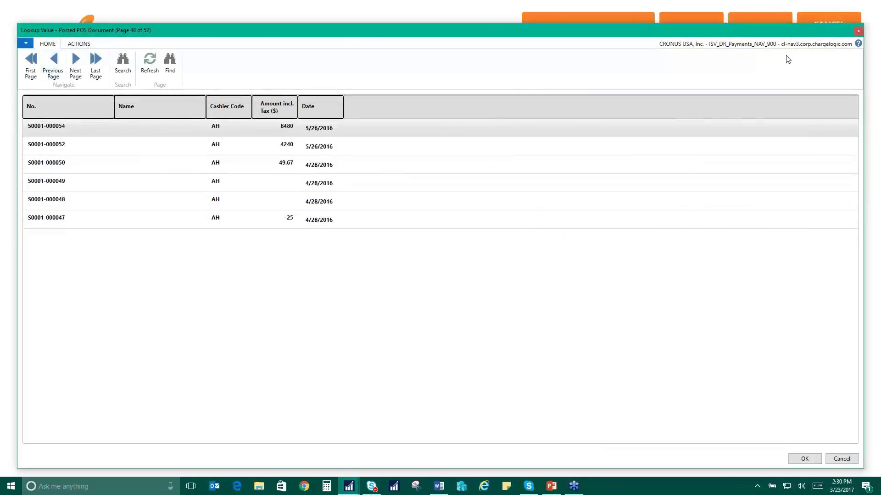
left_click(857, 32)
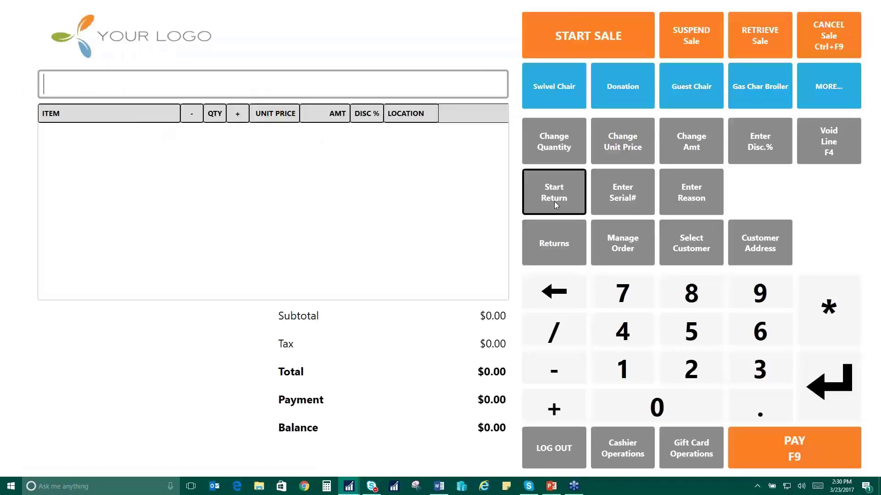
left_click(554, 246)
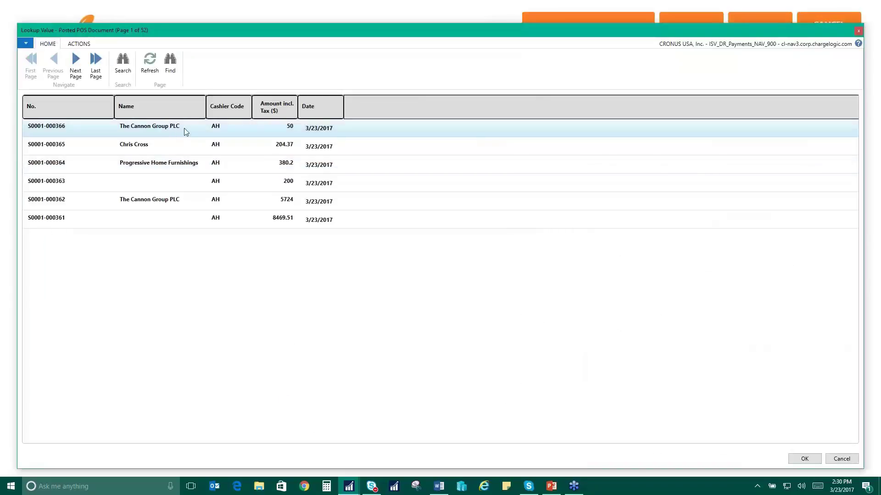
left_click(163, 207)
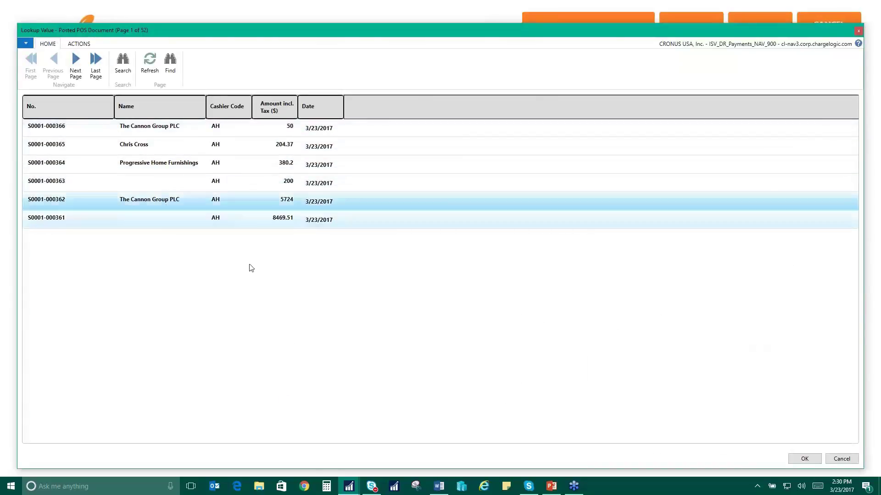
left_click(813, 460)
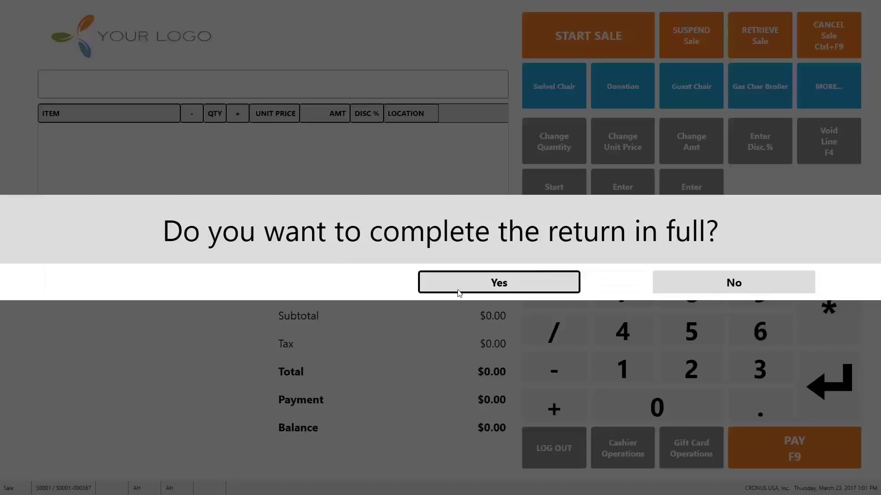
left_click(466, 287)
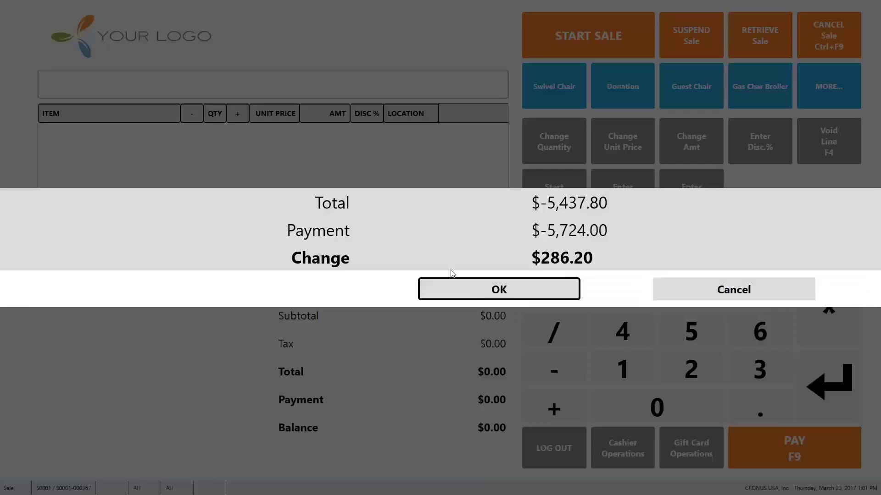
left_click(477, 288)
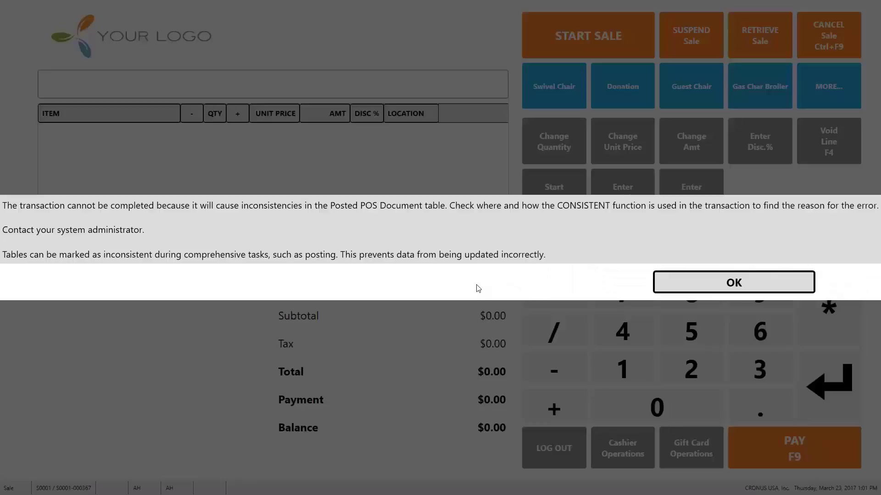
left_click(707, 288)
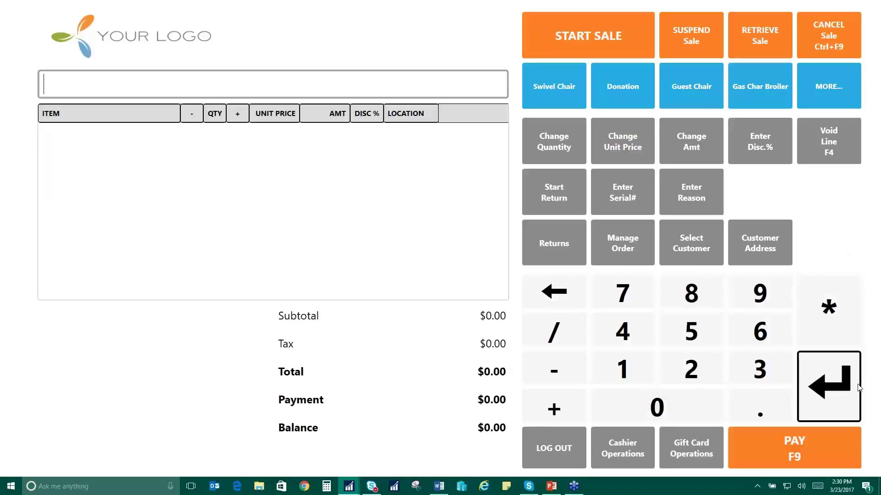